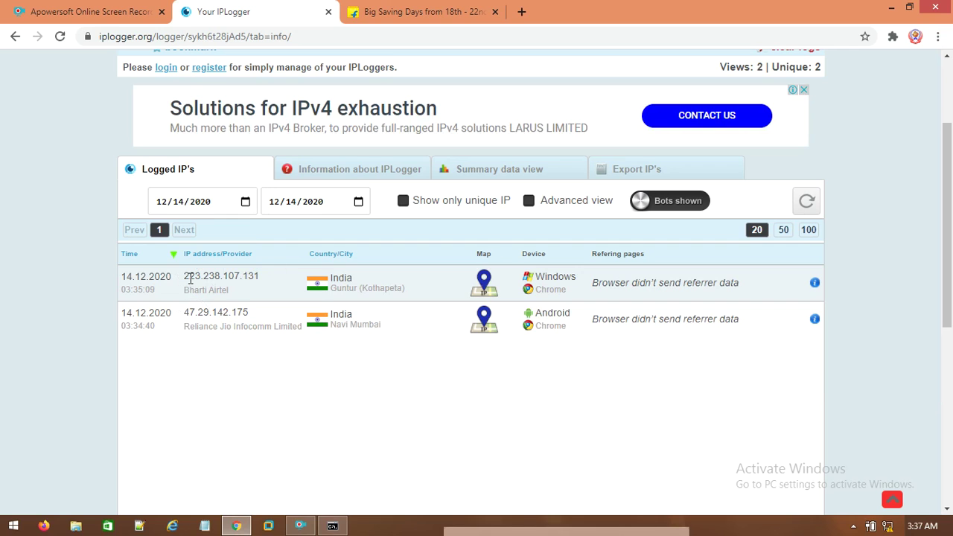
# In a new tab, search Google for 'whatismyip' and open the WhatIsMyIP.com result.
pyautogui.click(520, 12)
pyautogui.click(306, 57)
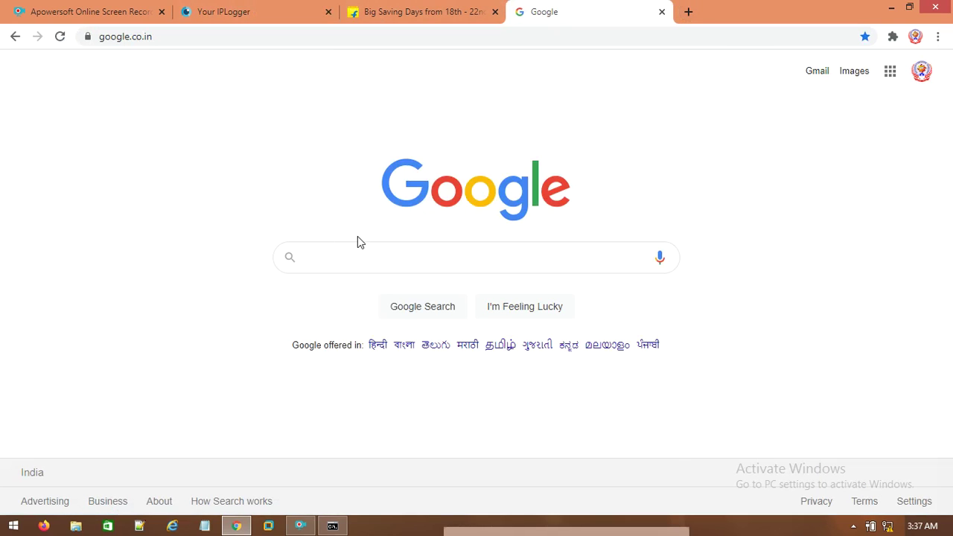
pyautogui.write('what')
pyautogui.press('Down')
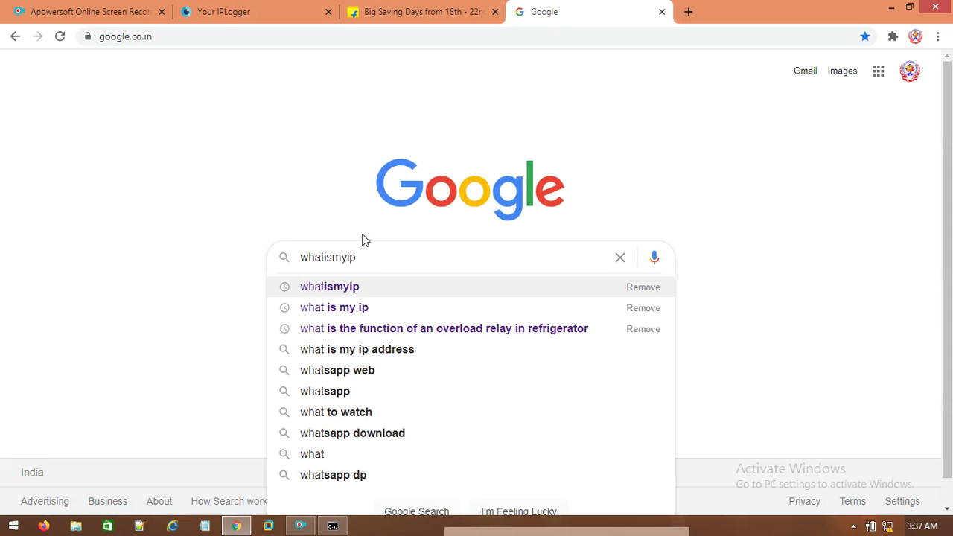
pyautogui.press('Return')
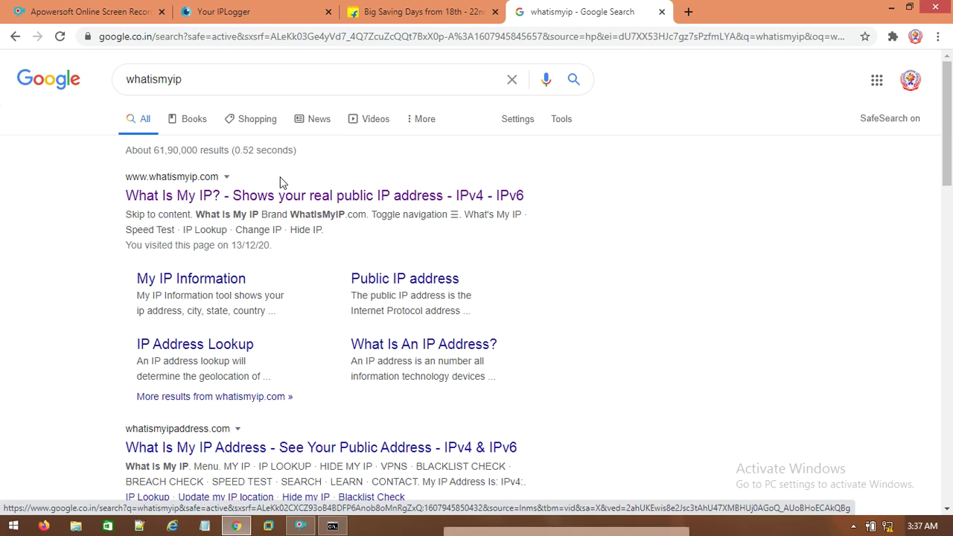
pyautogui.click(256, 196)
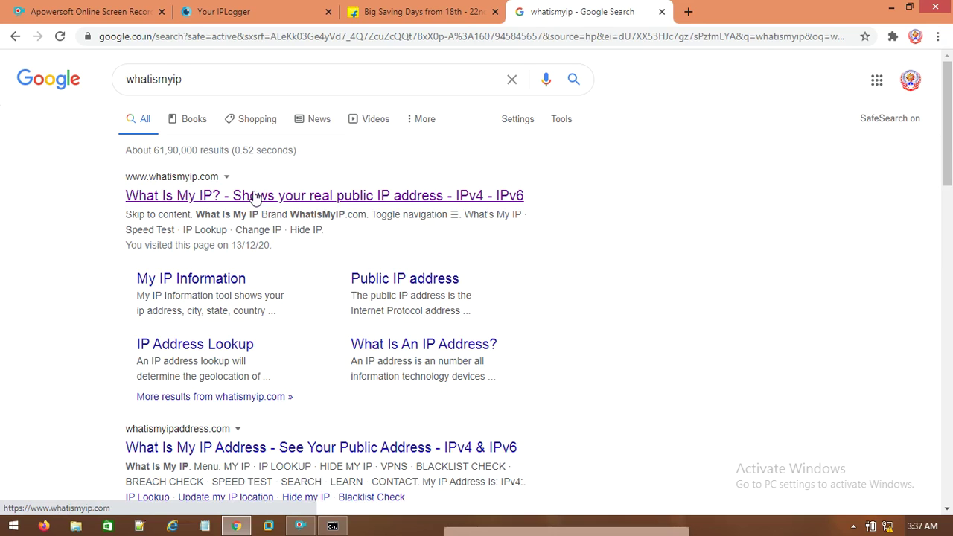
pyautogui.click(199, 195)
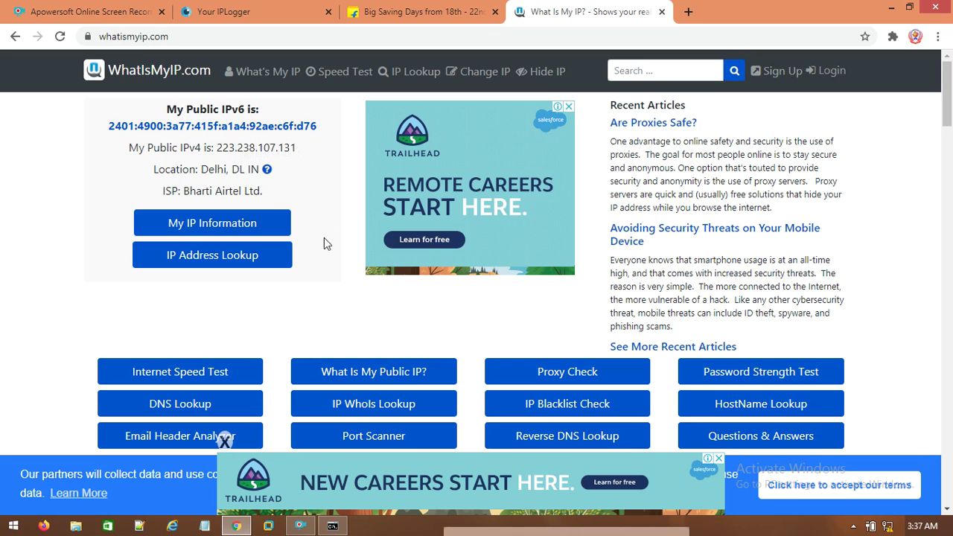
pyautogui.click(265, 11)
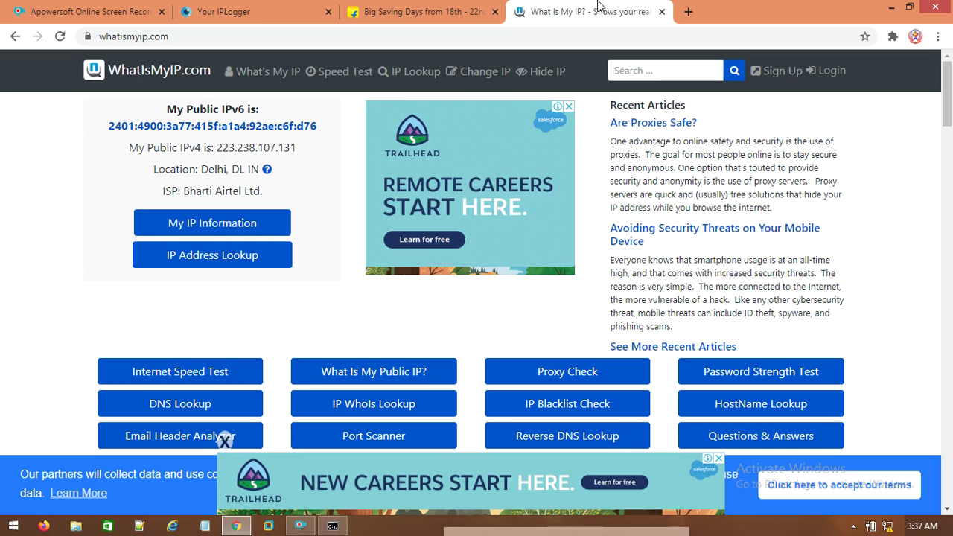
pyautogui.click(595, 9)
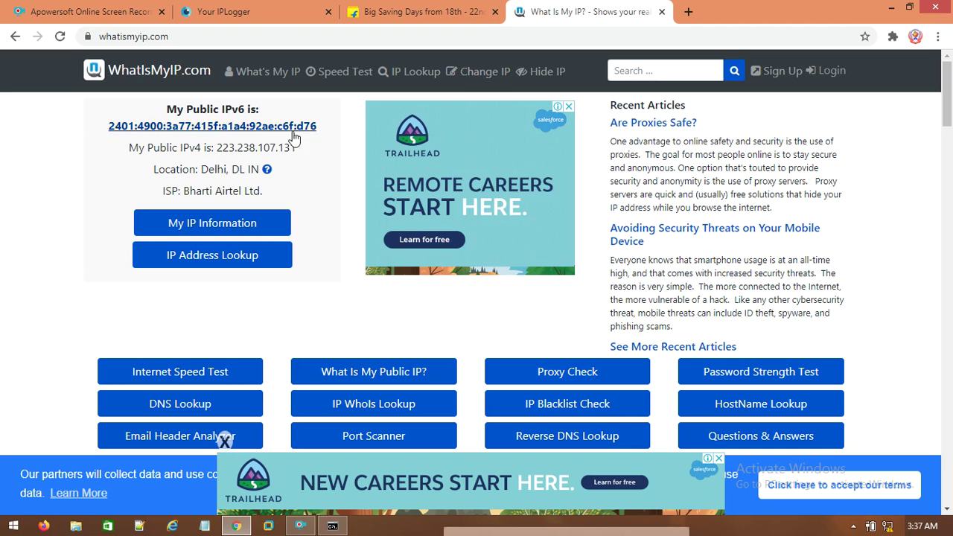
pyautogui.click(277, 16)
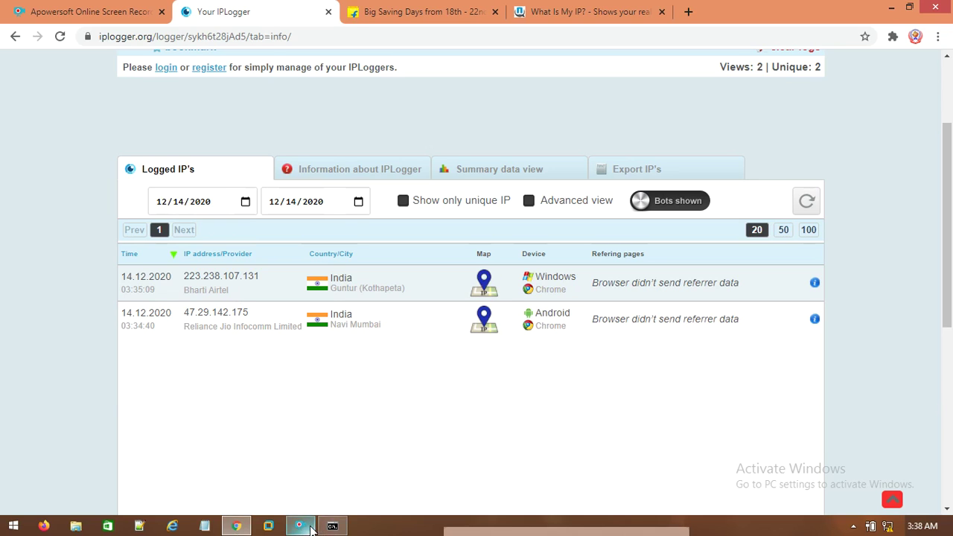
pyautogui.moveTo(446, 528)
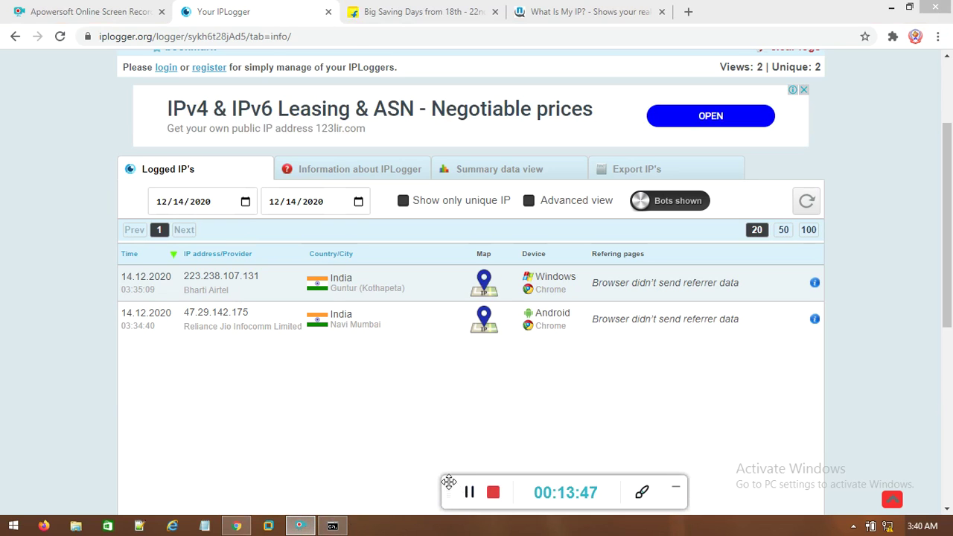
pyautogui.moveTo(448, 482); pyautogui.dragTo(469, 533)
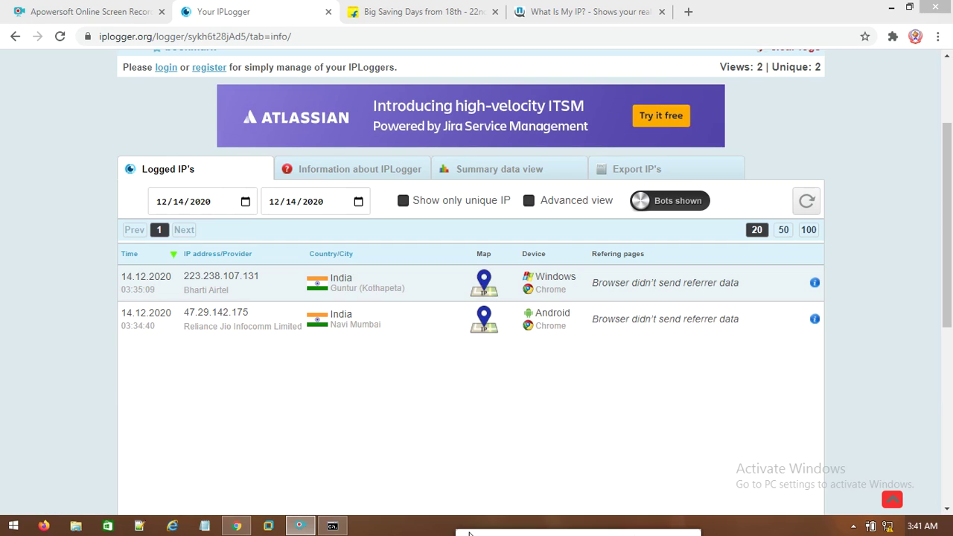
pyautogui.moveTo(530, 280)
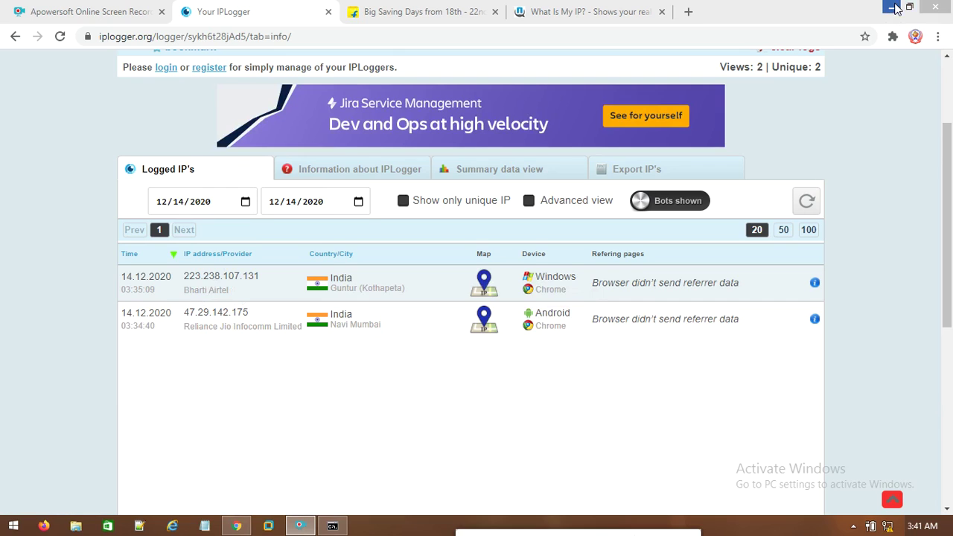
# Launch Free Port Scanner from a Start search for 'free' and place it beside IPLogger.
pyautogui.click(14, 525)
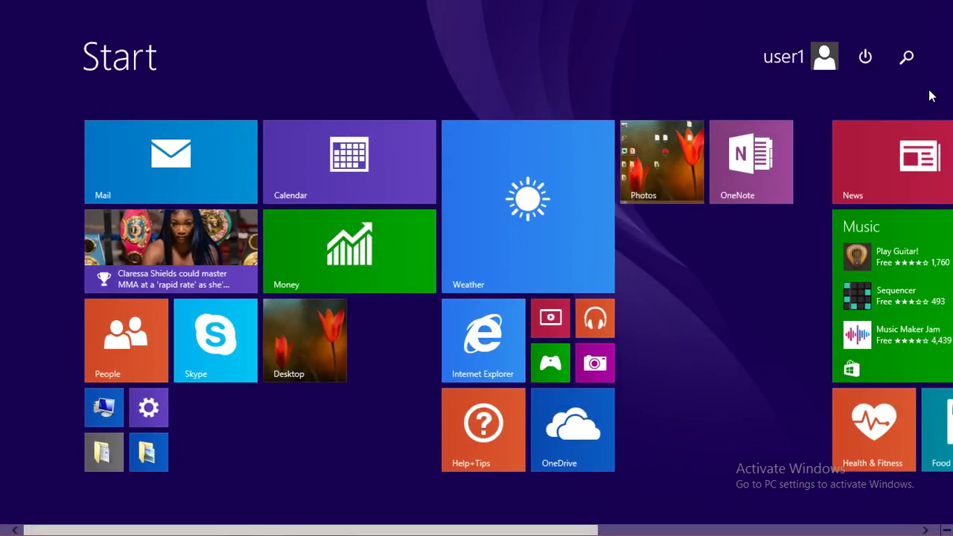
pyautogui.click(907, 66)
pyautogui.write('freePortScanner')
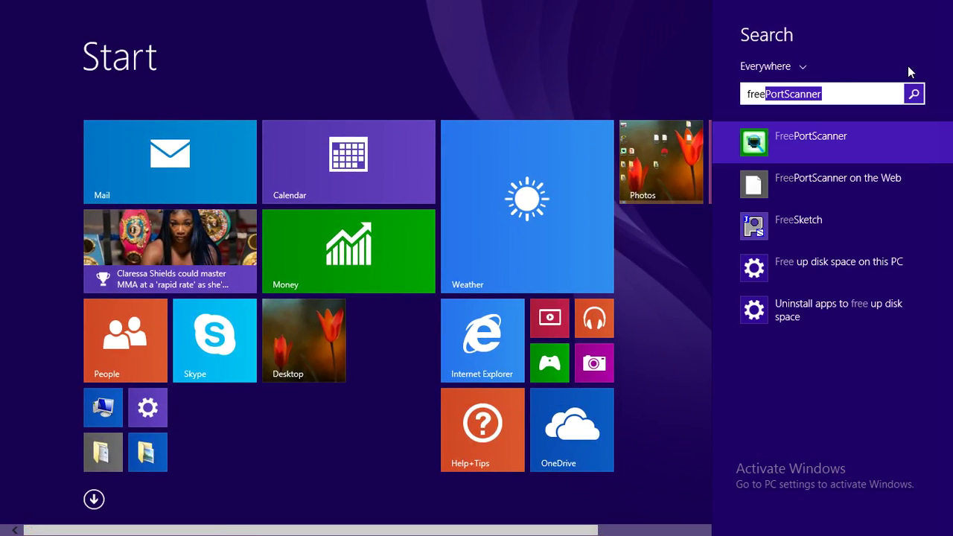
pyautogui.press('Return')
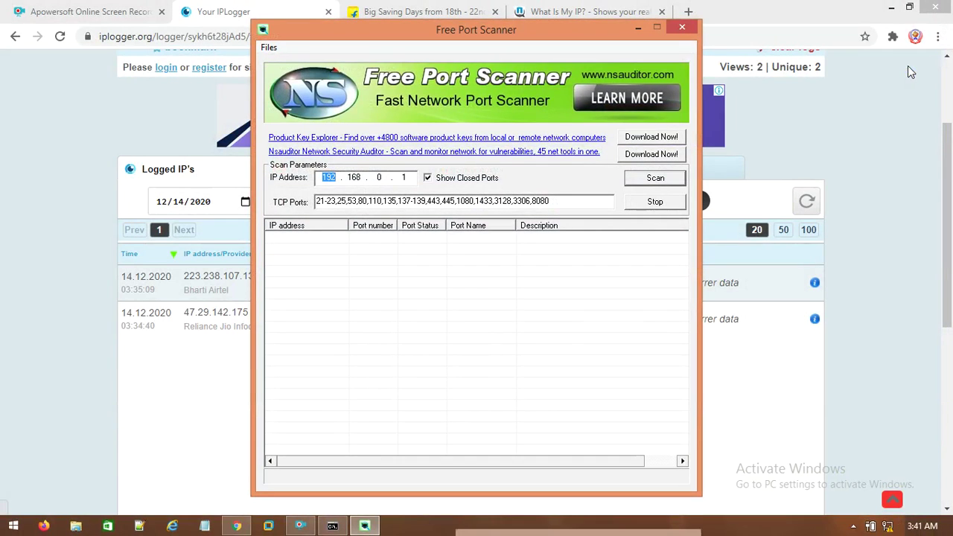
pyautogui.moveTo(442, 27); pyautogui.dragTo(762, 9)
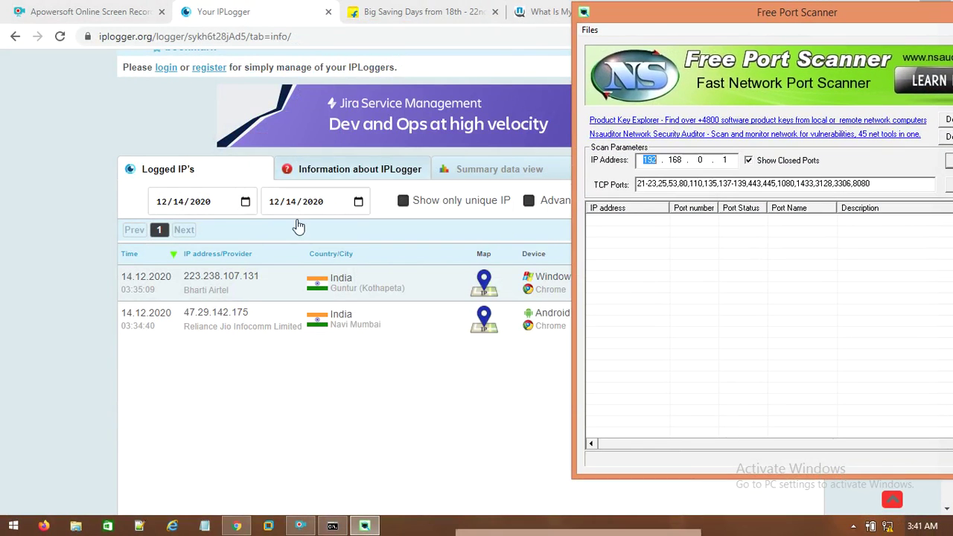
pyautogui.moveTo(684, 11); pyautogui.dragTo(592, 24)
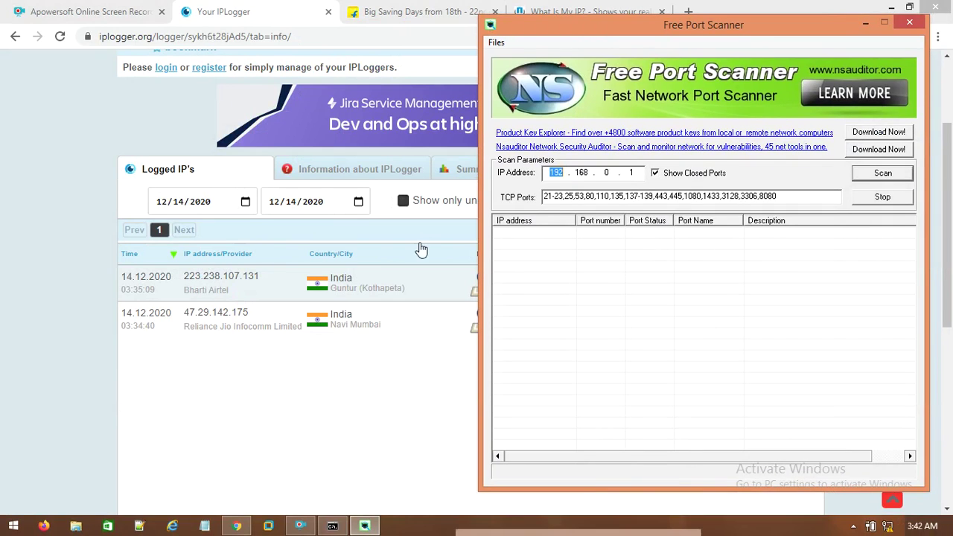
pyautogui.click(637, 171)
pyautogui.press('BackSpace')
pyautogui.press('BackSpace')
pyautogui.press('BackSpace')
pyautogui.press('BackSpace')
pyautogui.press('BackSpace')
pyautogui.press('BackSpace')
pyautogui.press('BackSpace')
pyautogui.press('BackSpace')
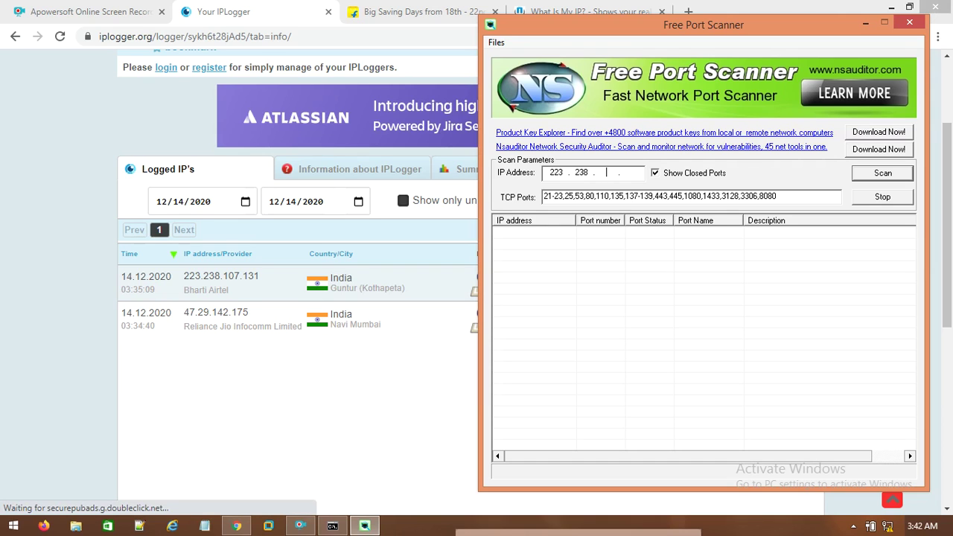
pyautogui.moveTo(793, 196); pyautogui.dragTo(469, 185)
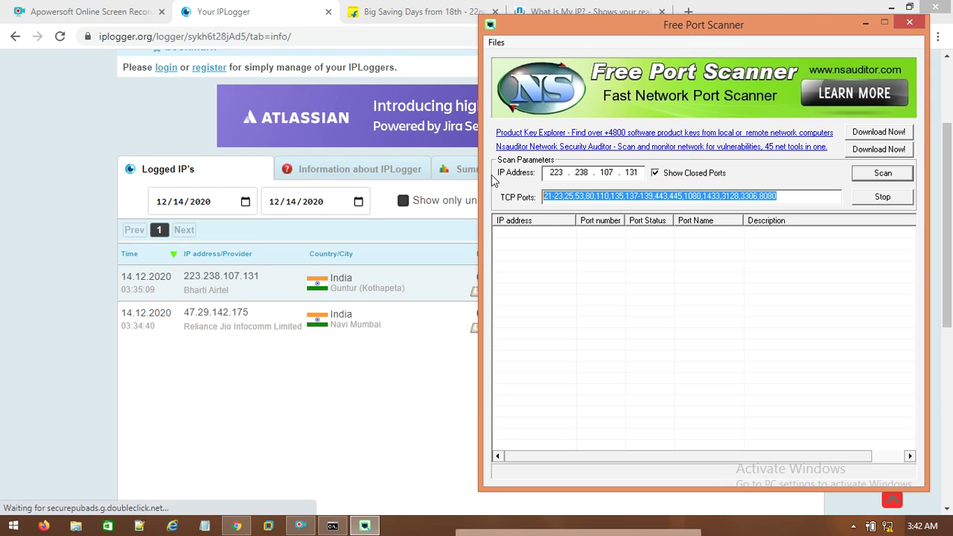
pyautogui.write('21')
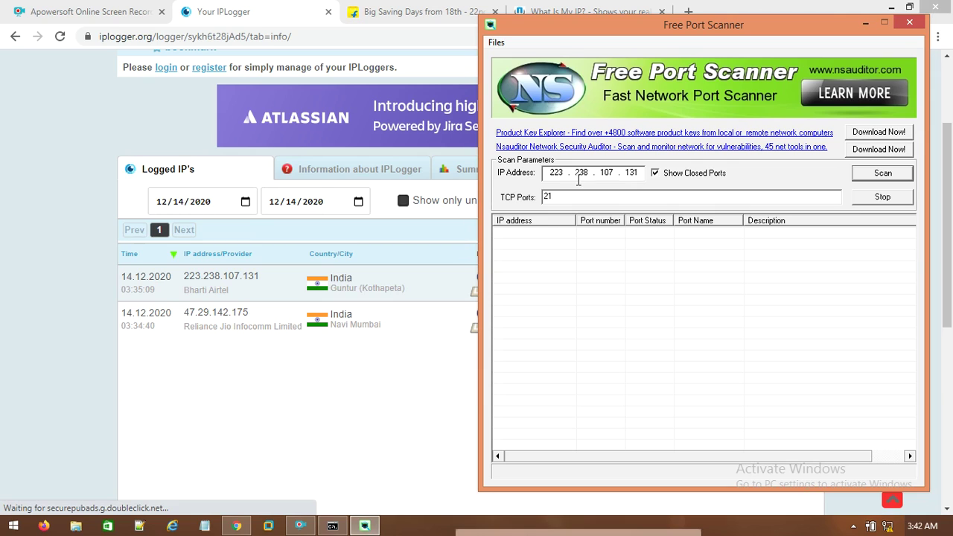
pyautogui.click(865, 174)
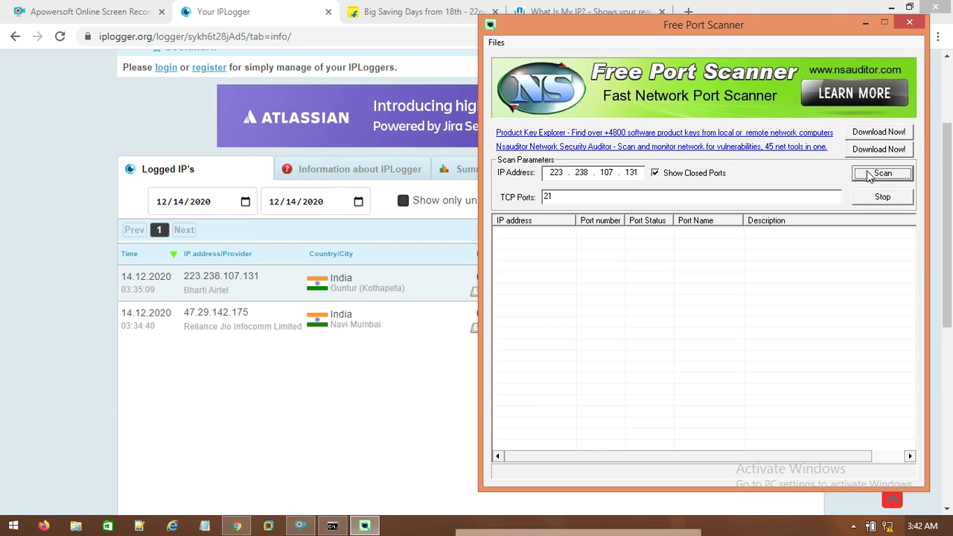
pyautogui.click(869, 175)
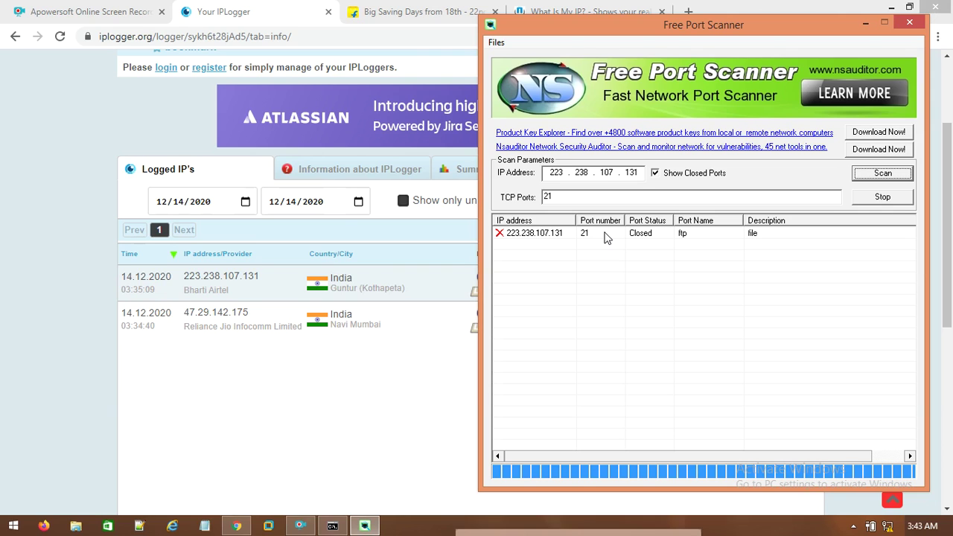
pyautogui.click(300, 527)
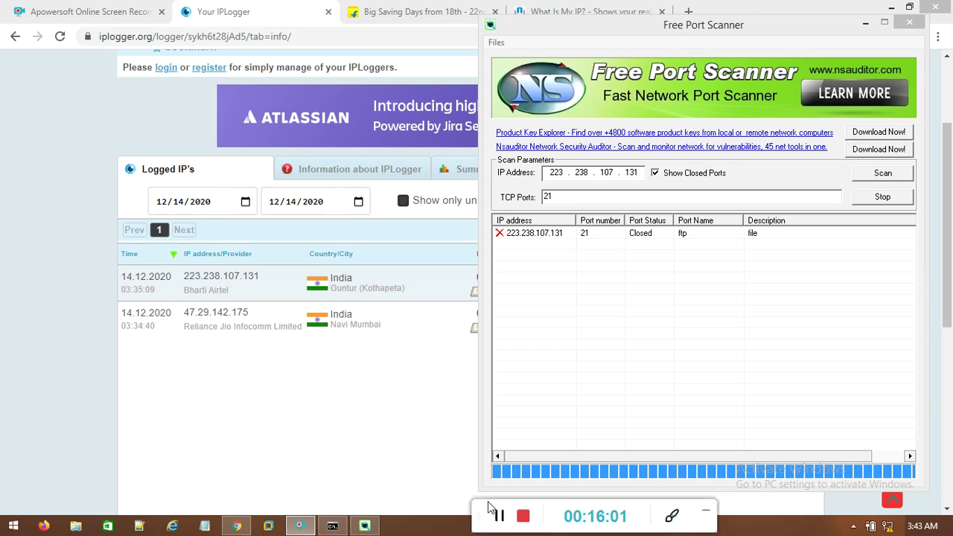